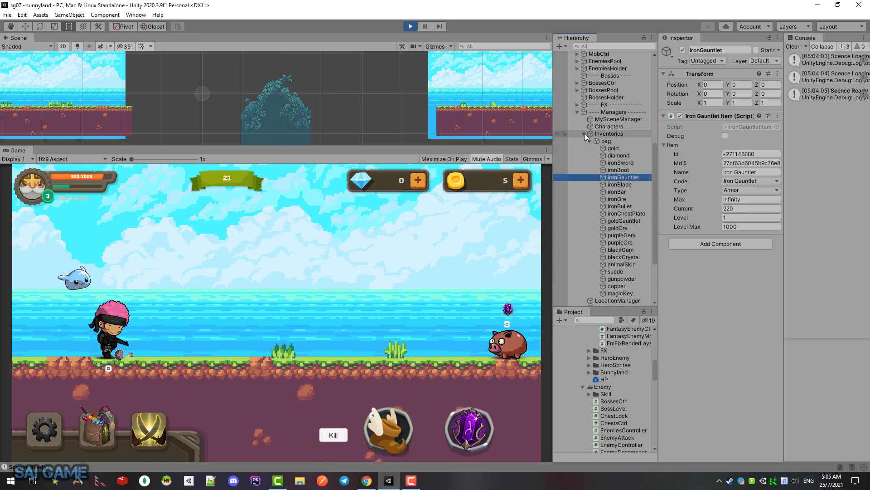
Fold the Inventories entry in the Hierarchy while Play mode keeps running
{"action": "left_click", "coordinate": [584, 133]}
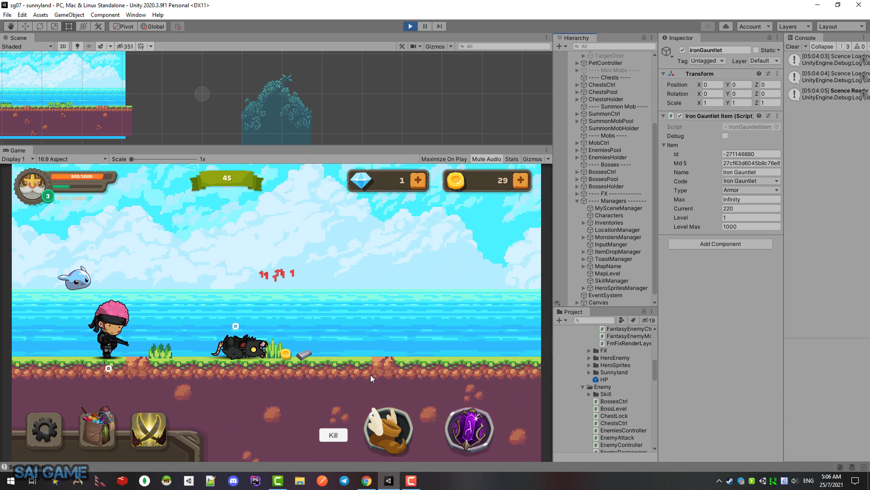
Collapse the Managers and PlayerController entries in the Hierarchy and open the in-game bag inventory
{"action": "left_click", "coordinate": [577, 200]}
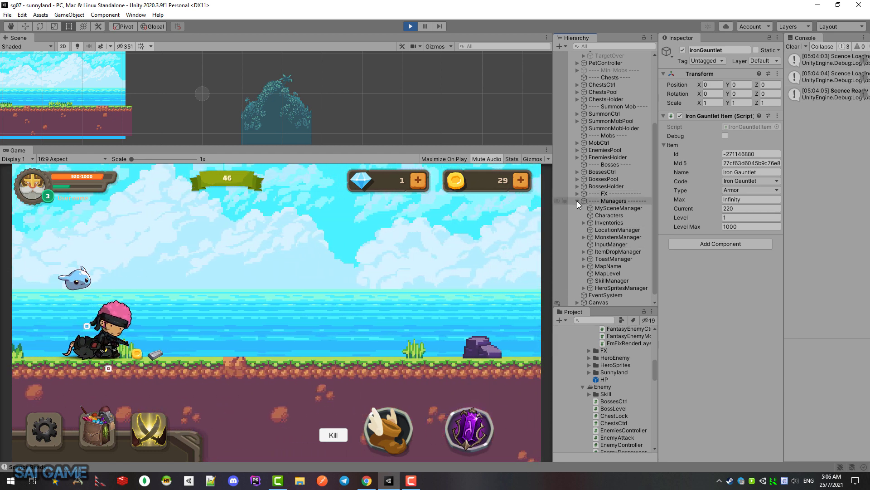
{"action": "scroll", "coordinate": [583, 161], "scroll_direction": "up", "scroll_amount": 2}
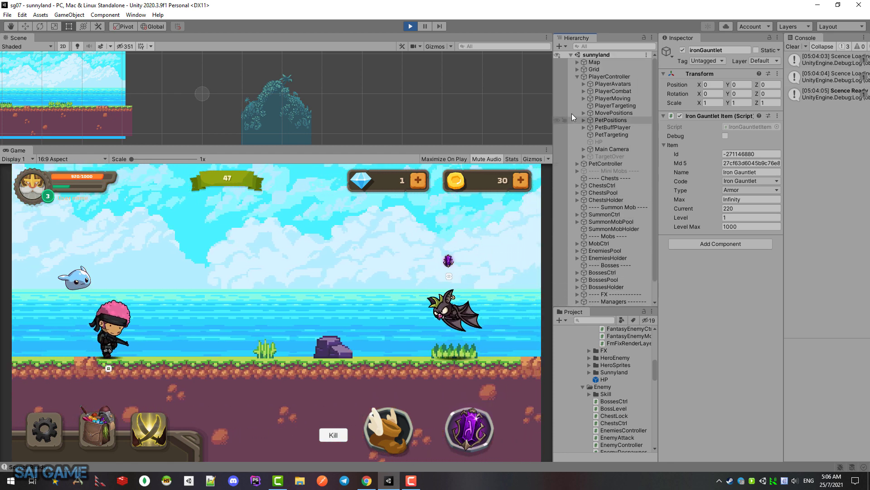
{"action": "left_click", "coordinate": [578, 76]}
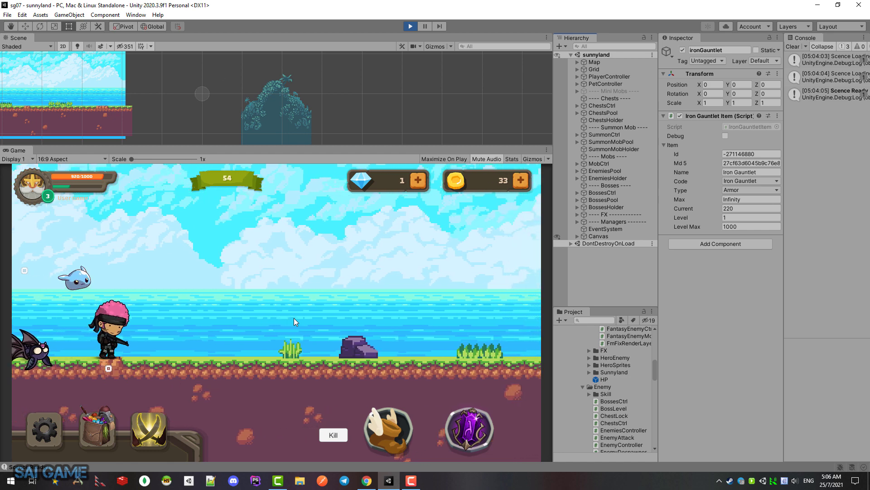
{"action": "left_click", "coordinate": [97, 428]}
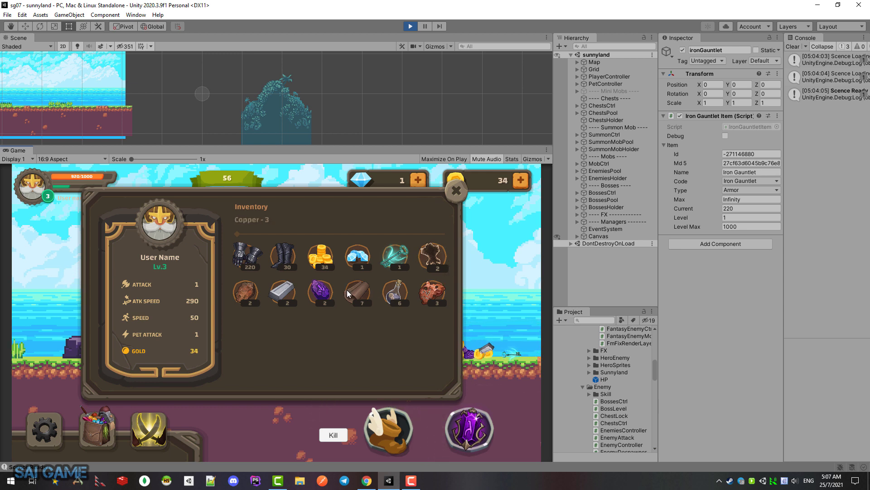
Read the Iron Boot - 30, Iron Gauntlet - 220 and Magic Key slot labels, then close the inventory
{"action": "left_click", "coordinate": [281, 257]}
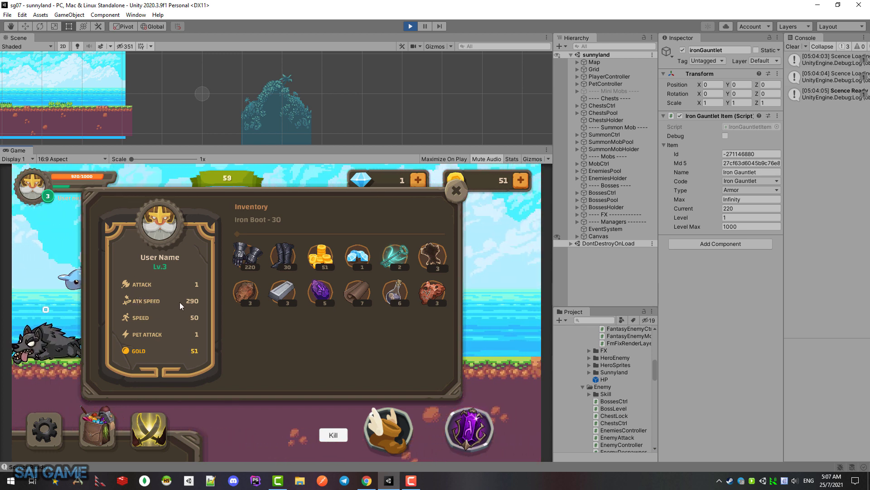
{"action": "left_click", "coordinate": [242, 265]}
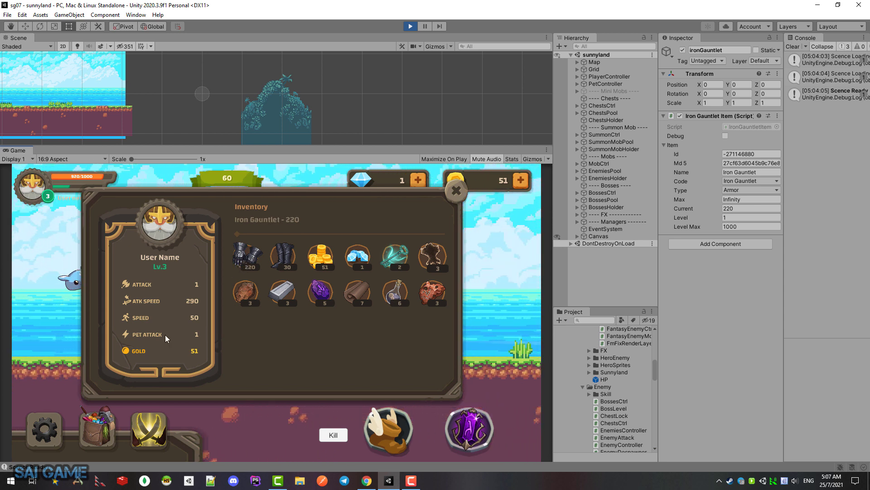
{"action": "left_click", "coordinate": [280, 259]}
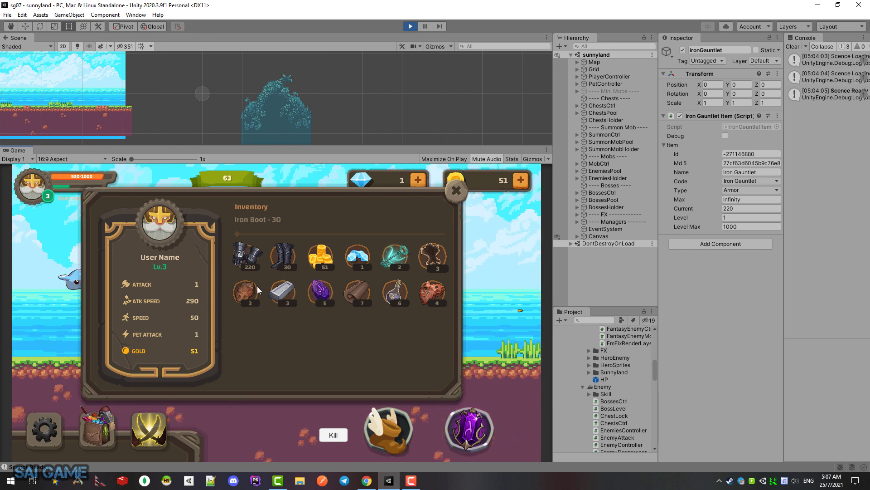
{"action": "left_click", "coordinate": [247, 256]}
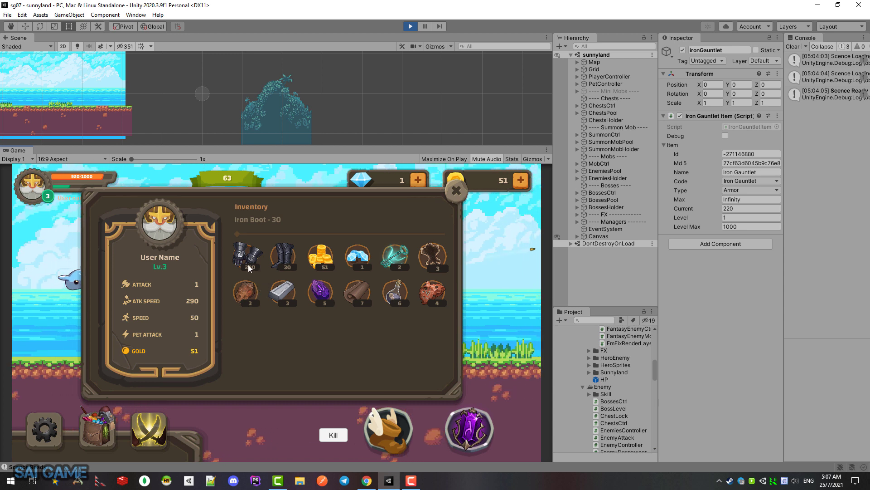
{"action": "left_click", "coordinate": [278, 261]}
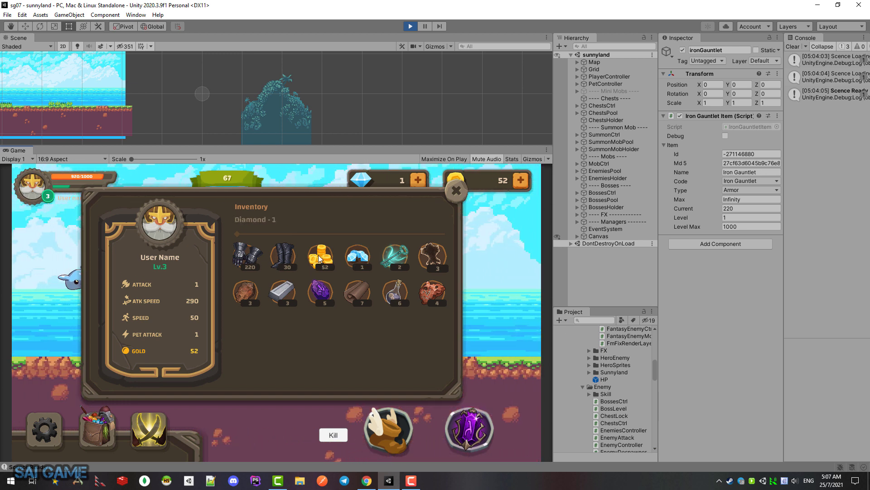
{"action": "left_click", "coordinate": [390, 257]}
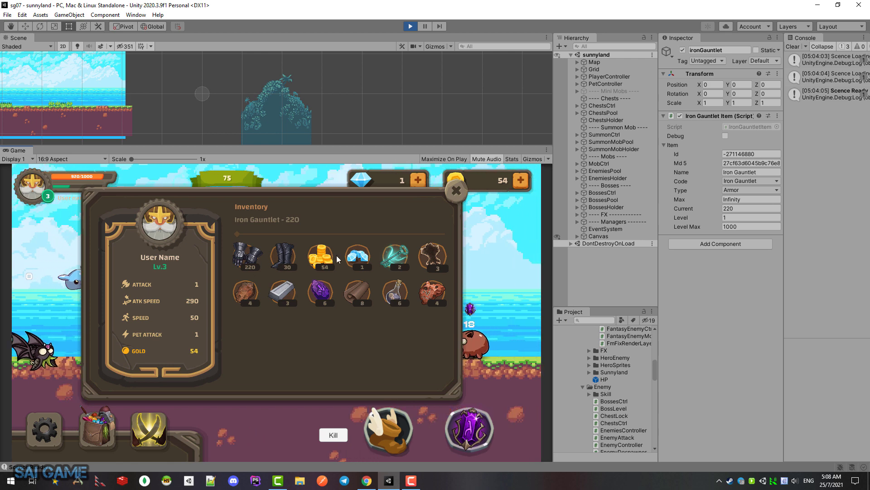
{"action": "left_click", "coordinate": [455, 192]}
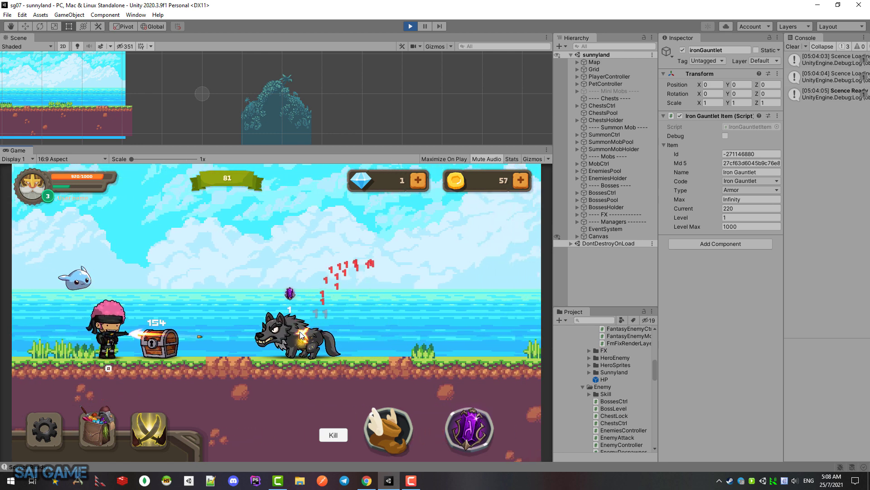
{"action": "left_click", "coordinate": [93, 424]}
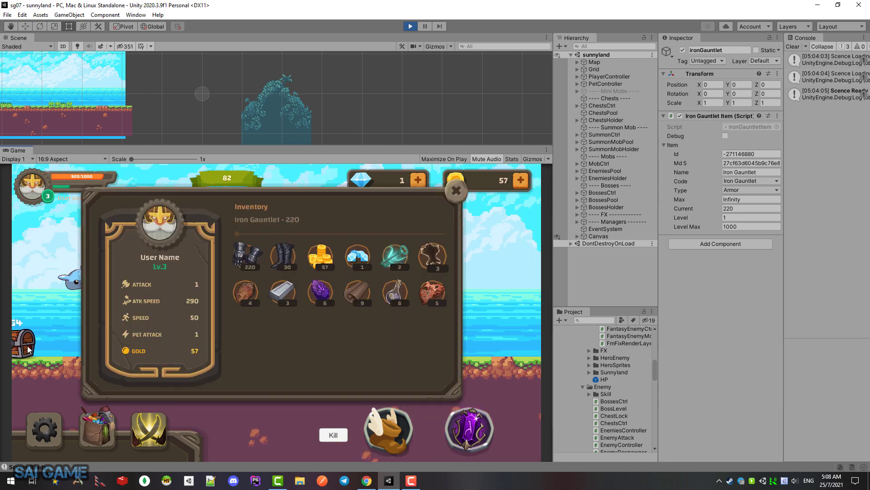
{"action": "left_click", "coordinate": [296, 308]}
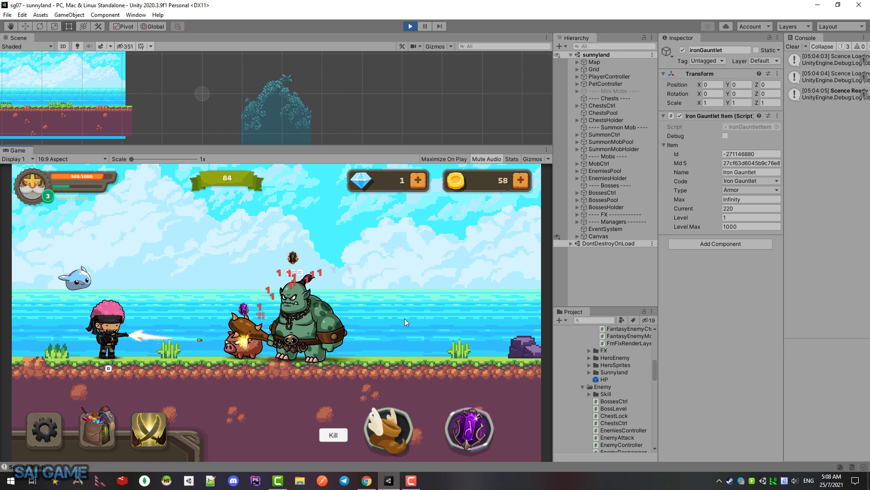
{"action": "left_click", "coordinate": [111, 412]}
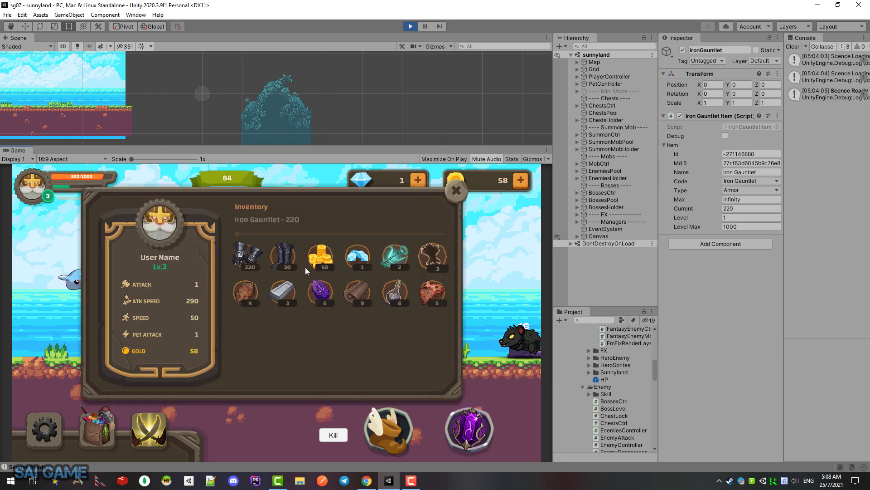
{"action": "left_click", "coordinate": [456, 192]}
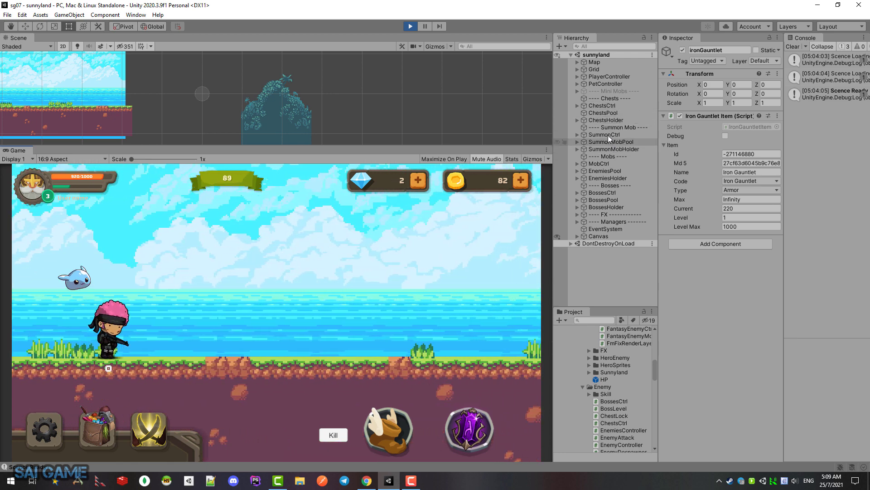
Select ---- Mobs ---- then ---- Chests ----, and open the inventory showing Iron Bullet - 1
{"action": "left_click", "coordinate": [603, 157]}
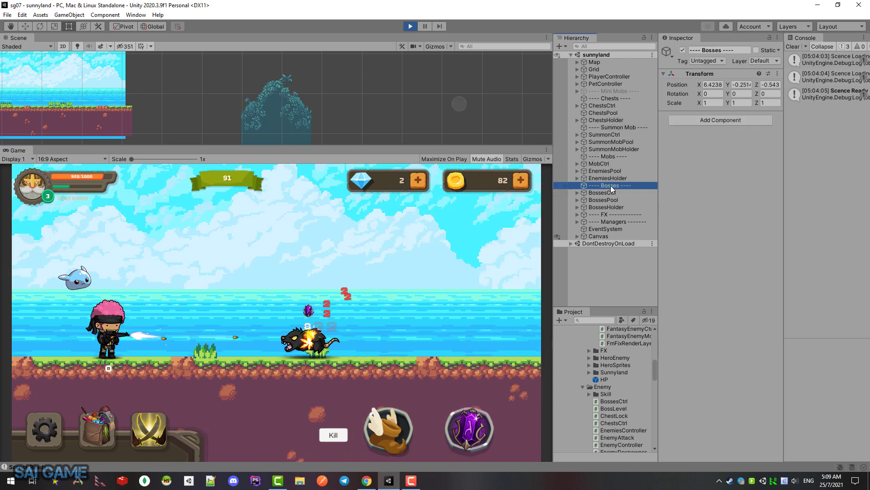
{"action": "left_click", "coordinate": [604, 99]}
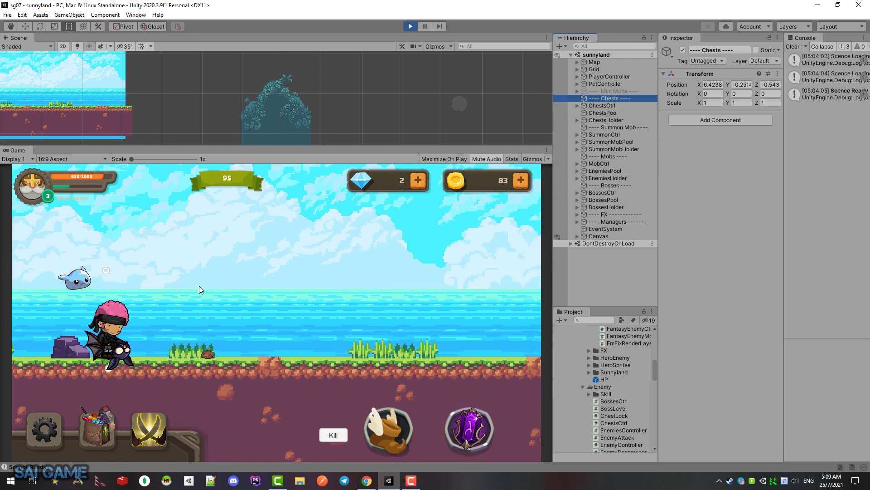
{"action": "left_click", "coordinate": [100, 441]}
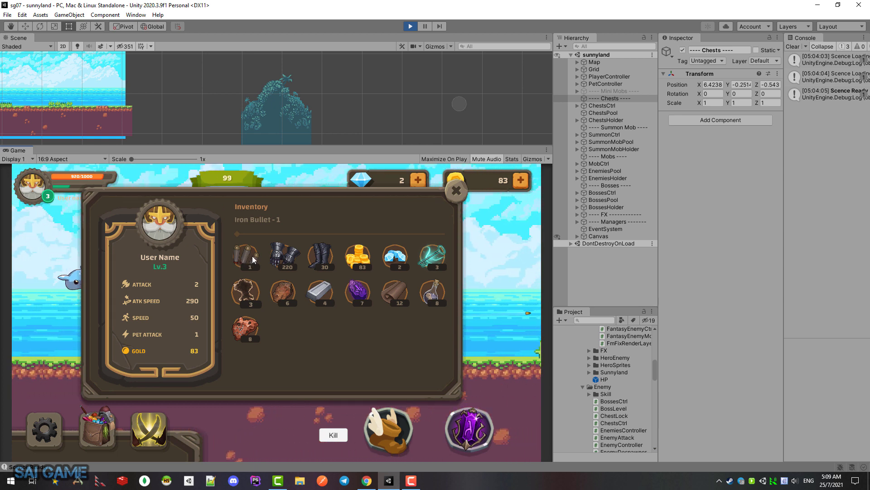
{"action": "left_click", "coordinate": [458, 191]}
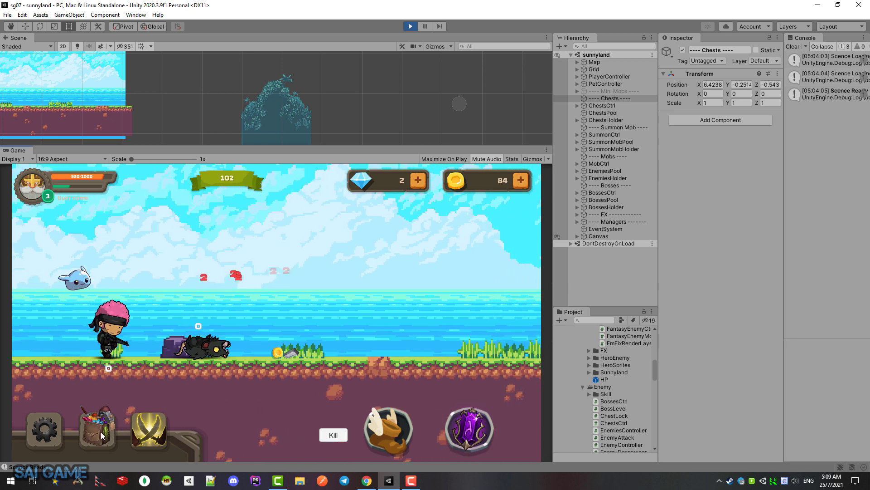
{"action": "left_click", "coordinate": [114, 419]}
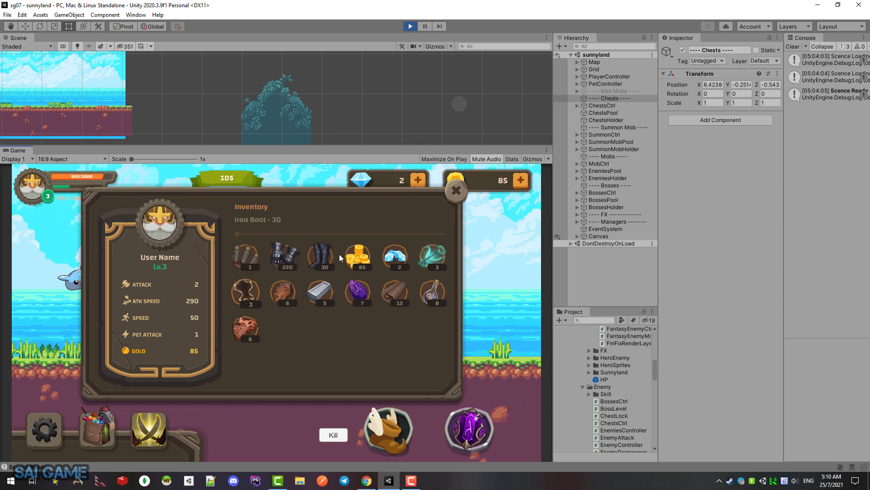
Browse the Skills list, close it, and cast the purple crystal skill at the enemy
{"action": "left_click", "coordinate": [149, 428]}
{"action": "left_click_drag", "start_coordinate": [298, 326], "coordinate": [311, 298]}
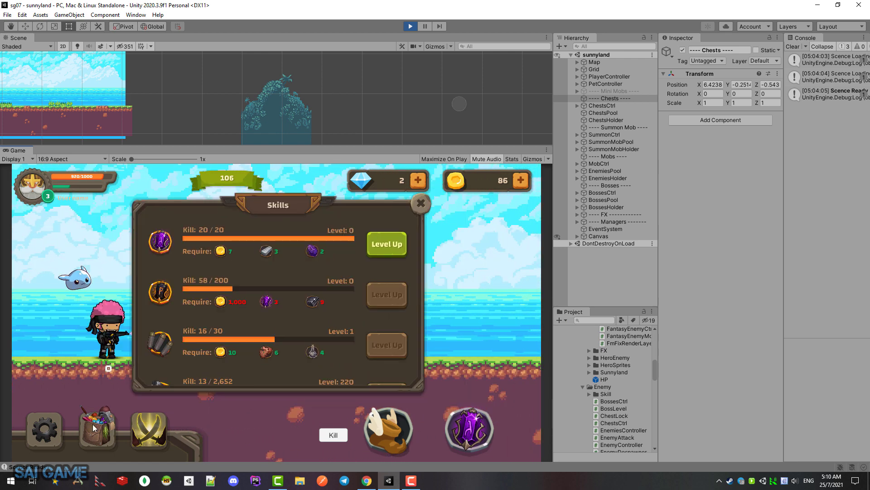
{"action": "left_click", "coordinate": [127, 427]}
{"action": "left_click", "coordinate": [147, 428]}
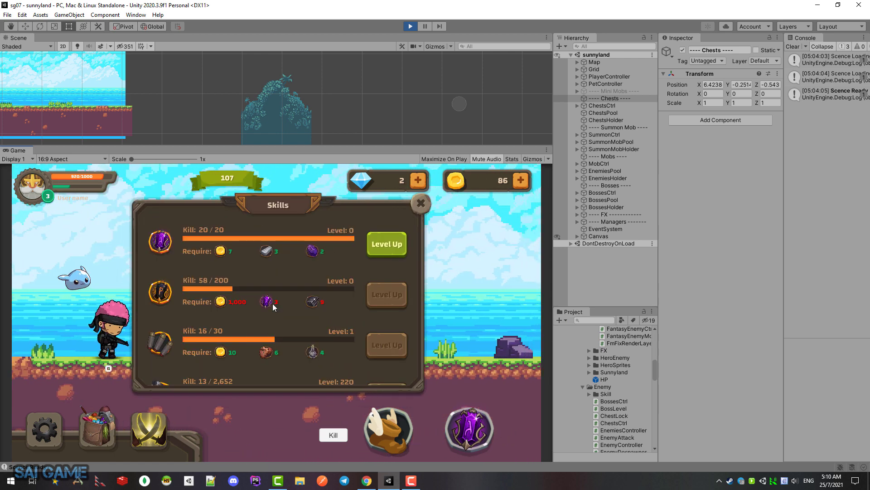
{"action": "left_click_drag", "start_coordinate": [290, 285], "coordinate": [292, 334]}
{"action": "left_click_drag", "start_coordinate": [286, 299], "coordinate": [286, 337]}
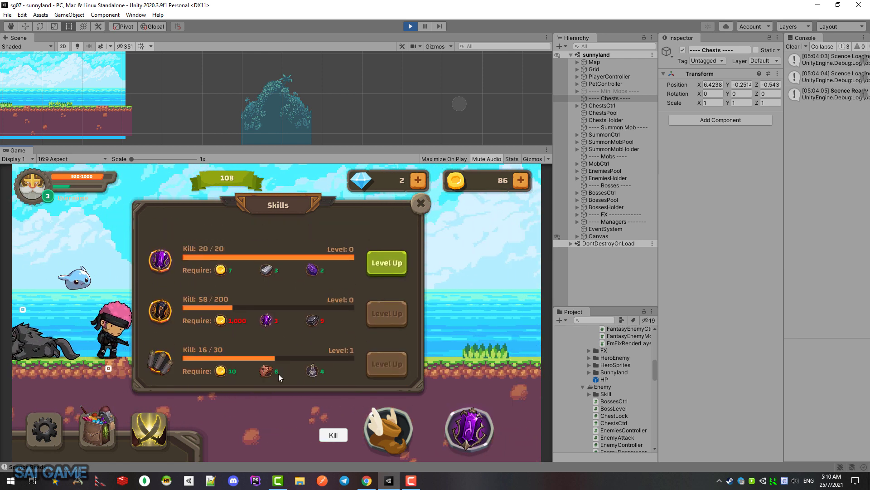
{"action": "scroll", "coordinate": [180, 292], "scroll_direction": "up", "scroll_amount": 2}
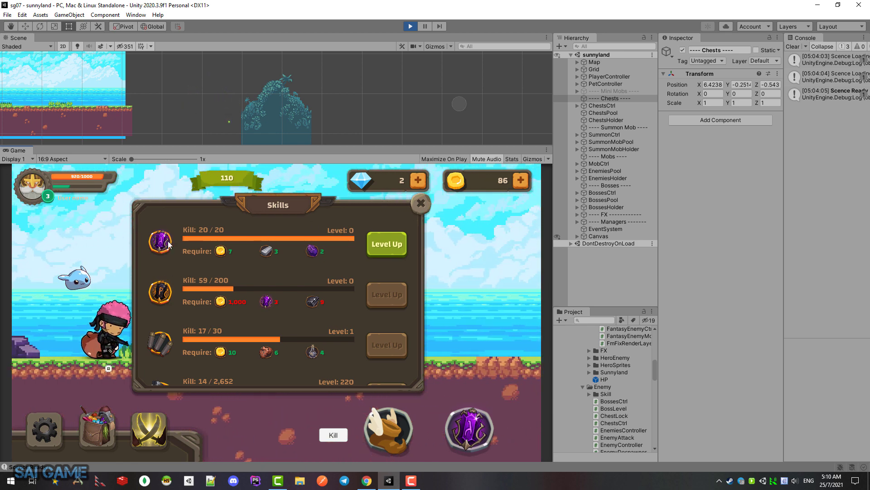
{"action": "left_click", "coordinate": [418, 206]}
{"action": "left_click", "coordinate": [467, 436]}
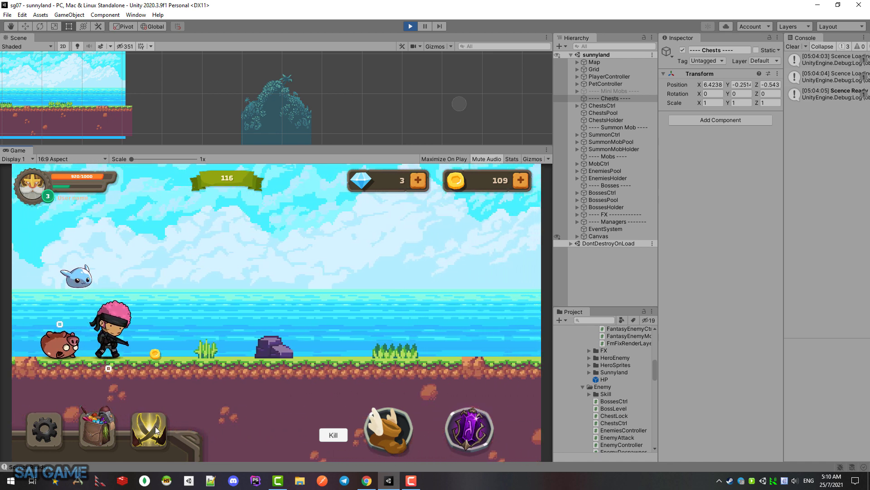
Open Skills, use Kill to raise kill counts, and briefly check the inventory
{"action": "left_click", "coordinate": [469, 428]}
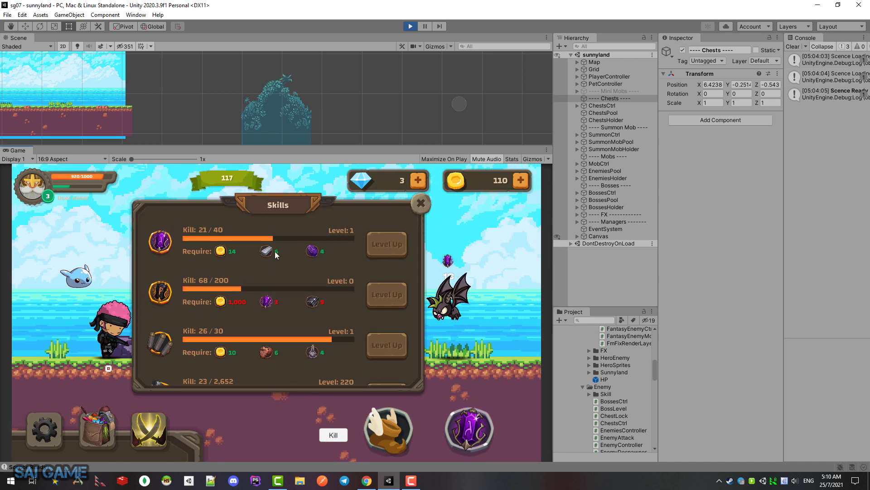
{"action": "left_click", "coordinate": [337, 434]}
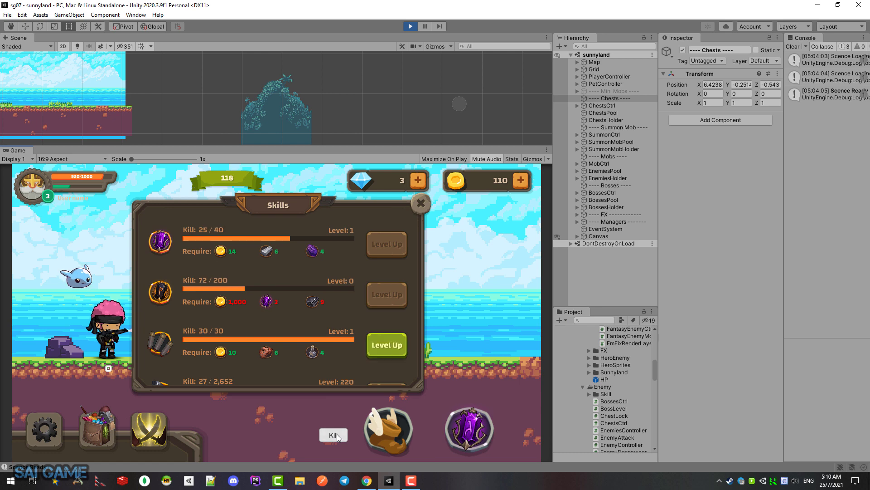
{"action": "left_click", "coordinate": [98, 428]}
{"action": "left_click", "coordinate": [247, 293]}
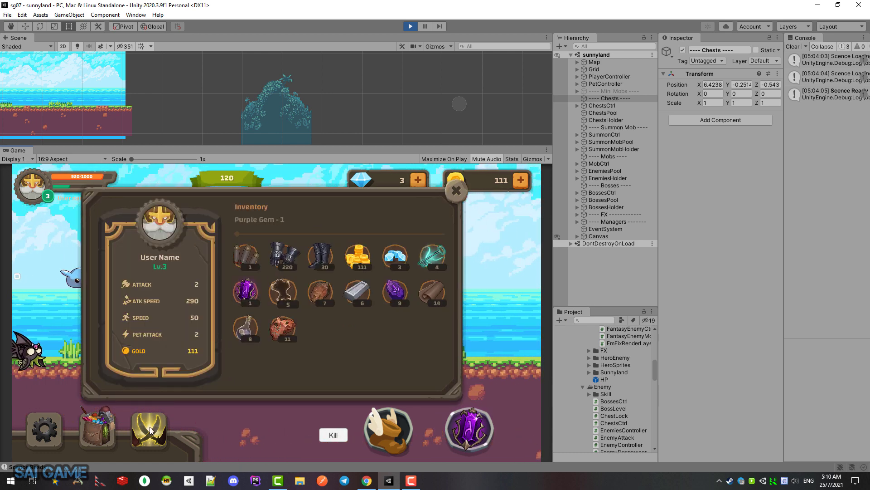
{"action": "left_click", "coordinate": [249, 292]}
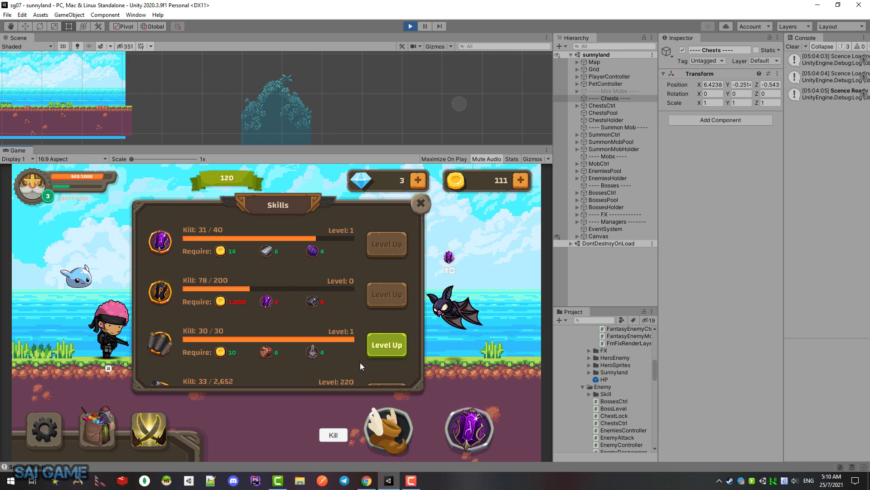
Fill the first skill's kill bar, upgrade it to Level 2, and reopen the inventory
{"action": "left_click", "coordinate": [339, 437]}
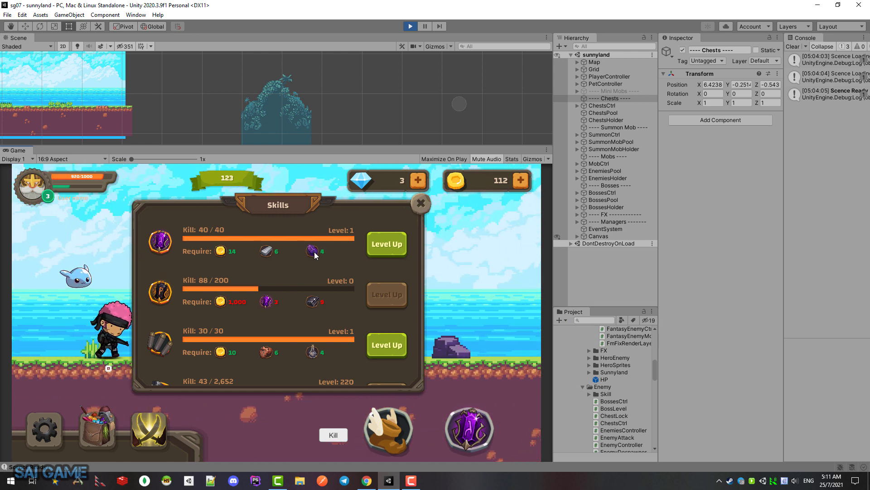
{"action": "left_click", "coordinate": [388, 250]}
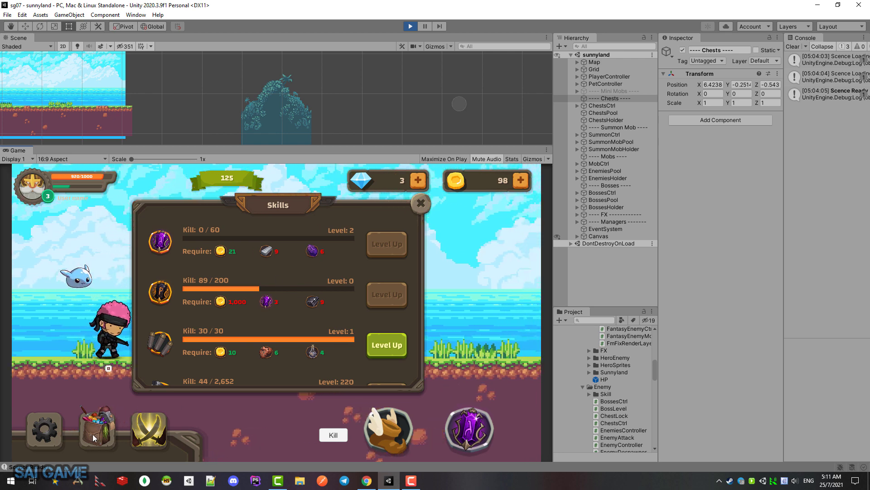
{"action": "left_click", "coordinate": [312, 251]}
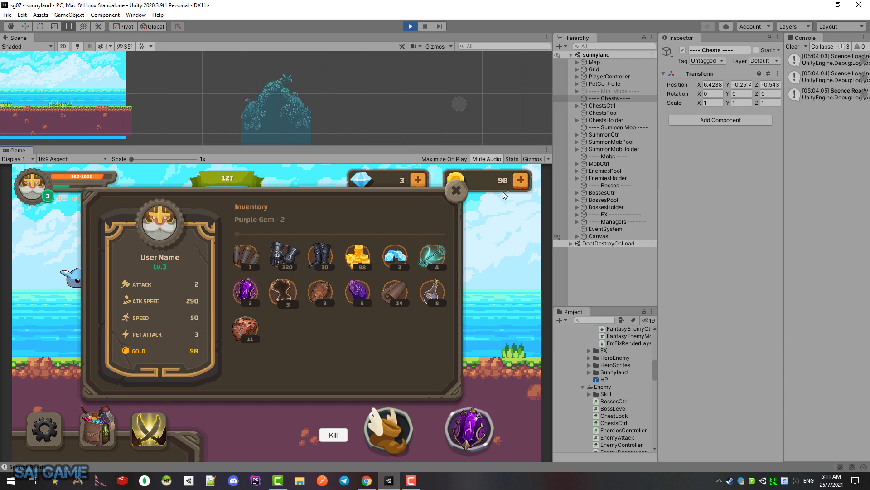
Close the inventory, then flip between the Inventory and Skills views
{"action": "left_click", "coordinate": [456, 190]}
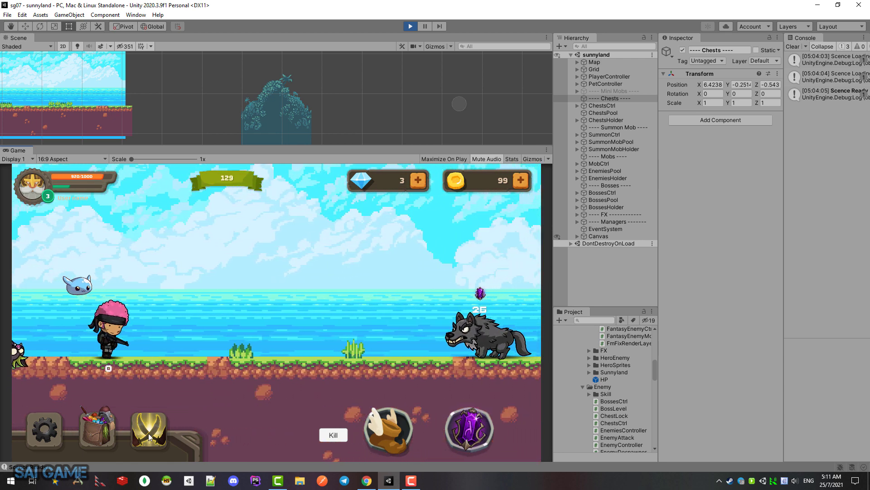
{"action": "left_click", "coordinate": [97, 430]}
{"action": "left_click", "coordinate": [148, 433]}
{"action": "left_click", "coordinate": [98, 429]}
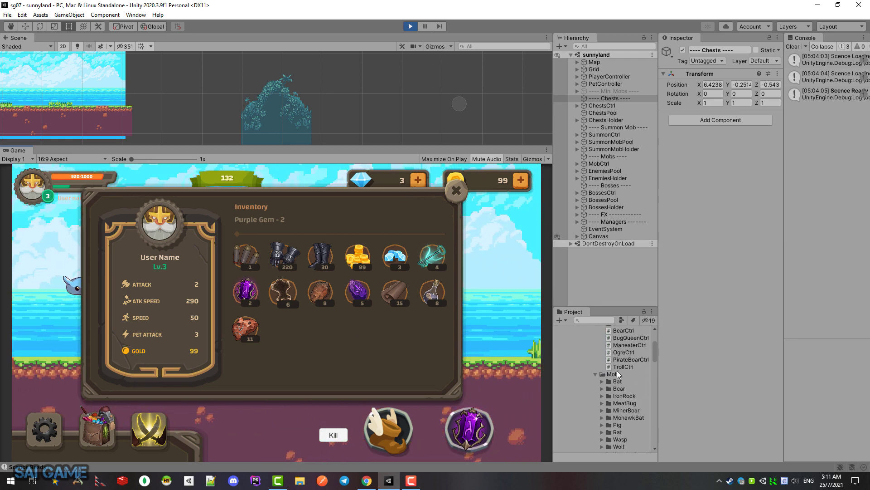
Collapse the _Package folder in the Project window and close the inventory with Escape
{"action": "scroll", "coordinate": [612, 373], "scroll_direction": "up", "scroll_amount": 4}
{"action": "left_click", "coordinate": [564, 345]}
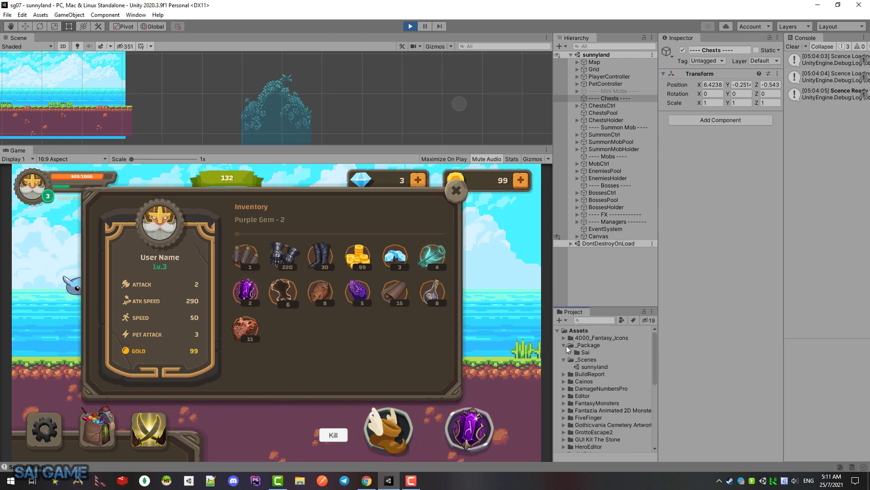
{"action": "key", "text": "Escape"}
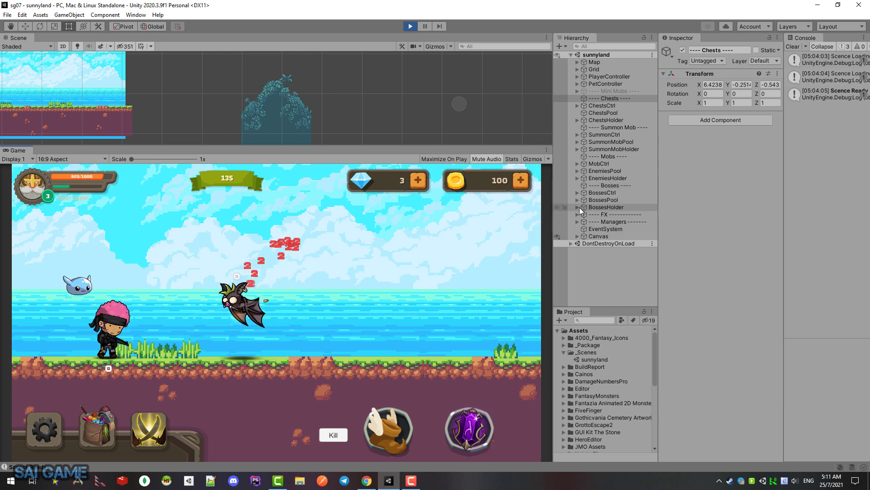
Expand ---- Managers, select Inventories then bag in the Inspector, and open the in-game inventory
{"action": "left_click", "coordinate": [577, 222]}
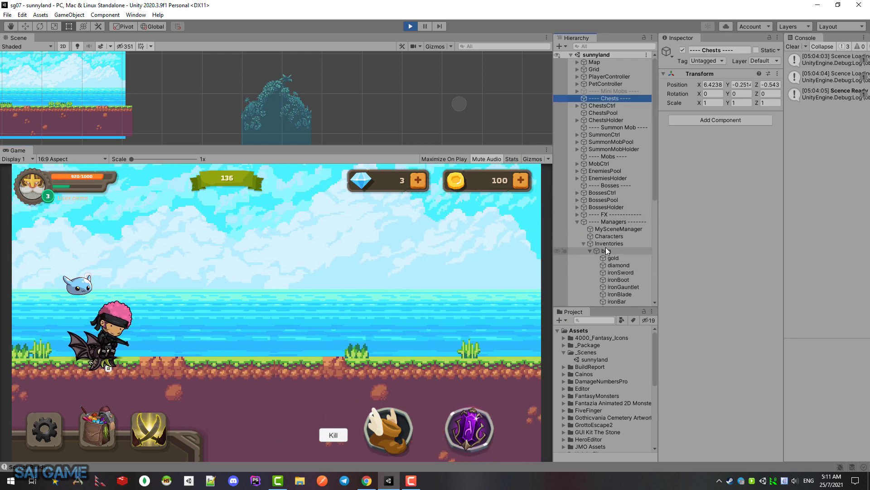
{"action": "left_click", "coordinate": [590, 251]}
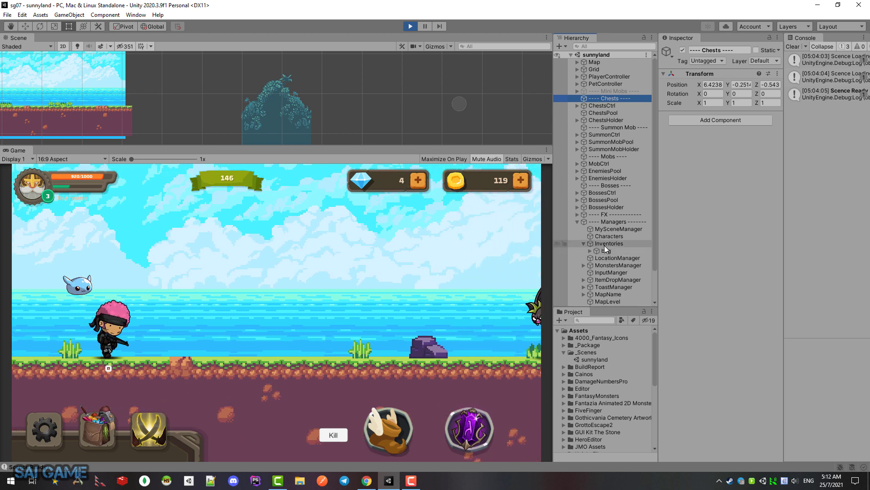
{"action": "left_click", "coordinate": [605, 245]}
{"action": "left_click", "coordinate": [606, 251]}
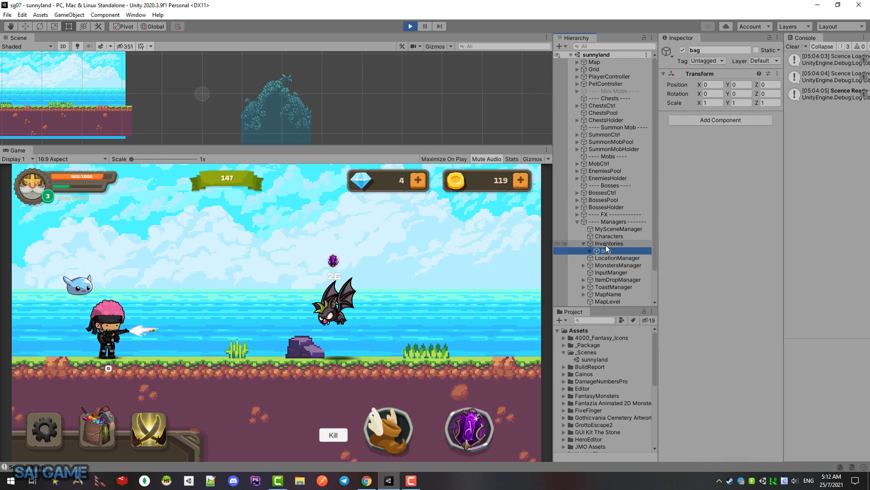
{"action": "left_click", "coordinate": [607, 245]}
{"action": "left_click", "coordinate": [608, 252]}
{"action": "left_click", "coordinate": [92, 437]}
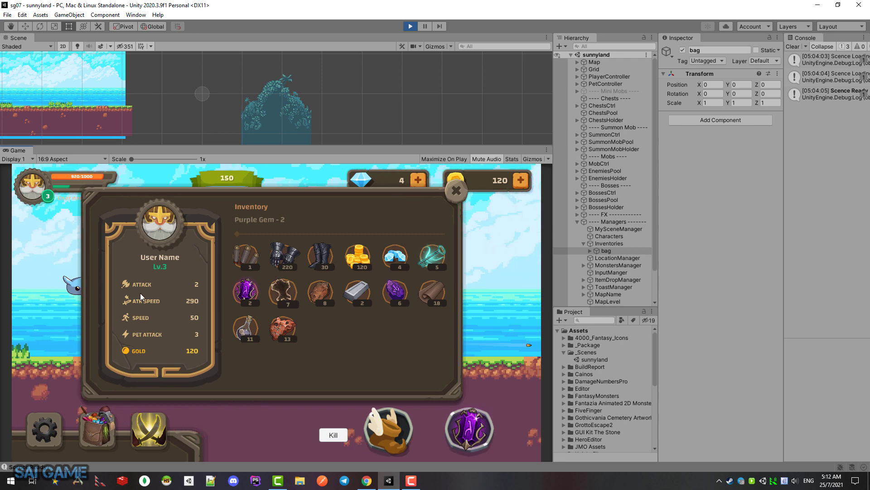
{"action": "left_click", "coordinate": [142, 440]}
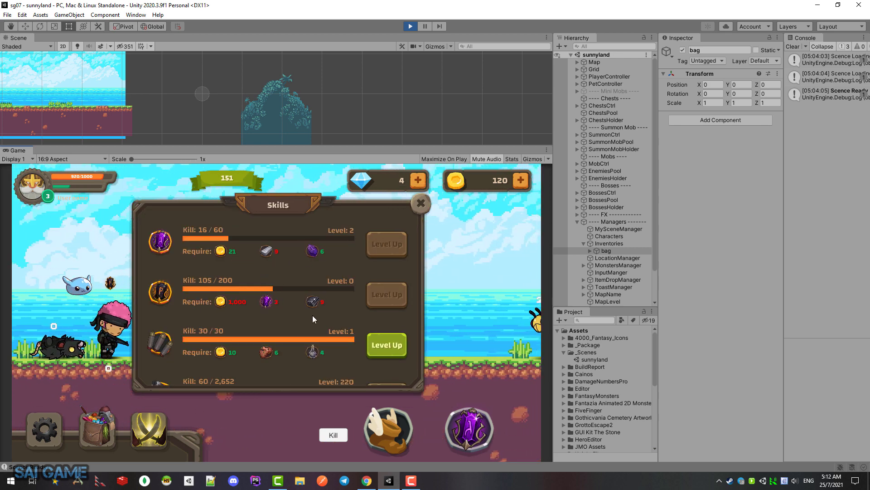
{"action": "scroll", "coordinate": [309, 344], "scroll_direction": "down", "scroll_amount": 1}
{"action": "scroll", "coordinate": [309, 293], "scroll_direction": "down", "scroll_amount": 2}
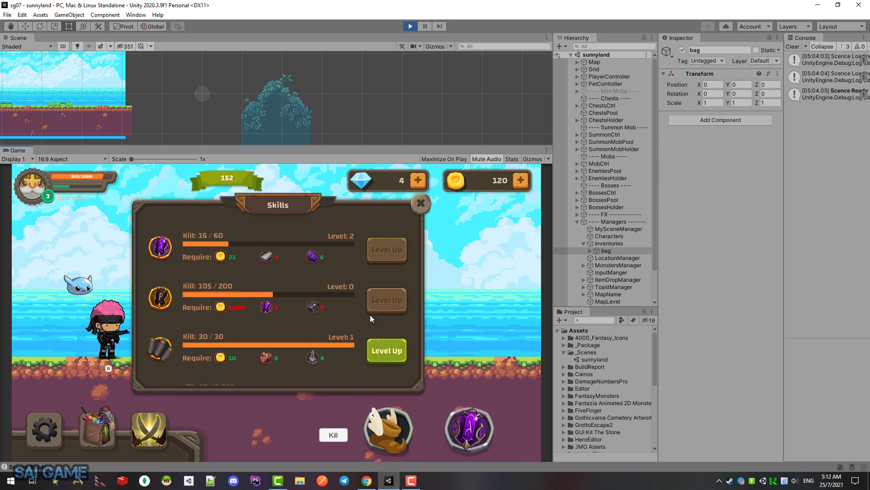
{"action": "scroll", "coordinate": [293, 309], "scroll_direction": "up", "scroll_amount": 2}
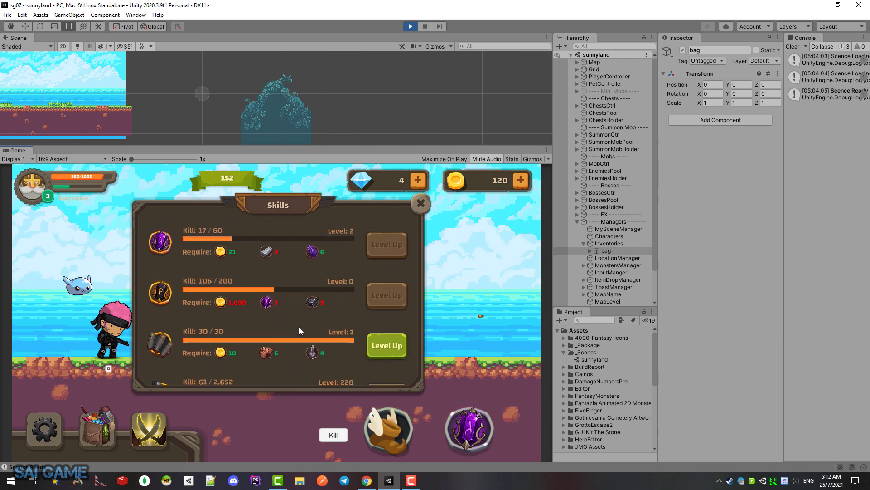
{"action": "scroll", "coordinate": [294, 263], "scroll_direction": "down", "scroll_amount": 2}
{"action": "scroll", "coordinate": [309, 272], "scroll_direction": "up", "scroll_amount": 3}
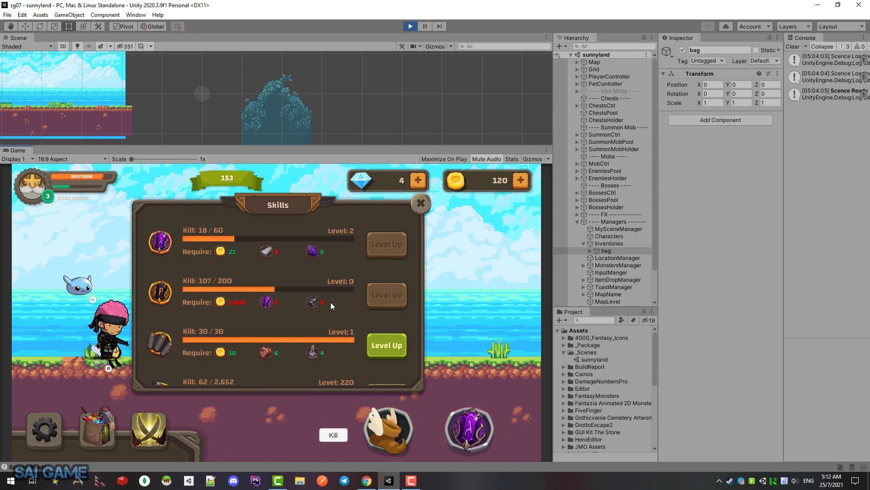
{"action": "left_click", "coordinate": [91, 418]}
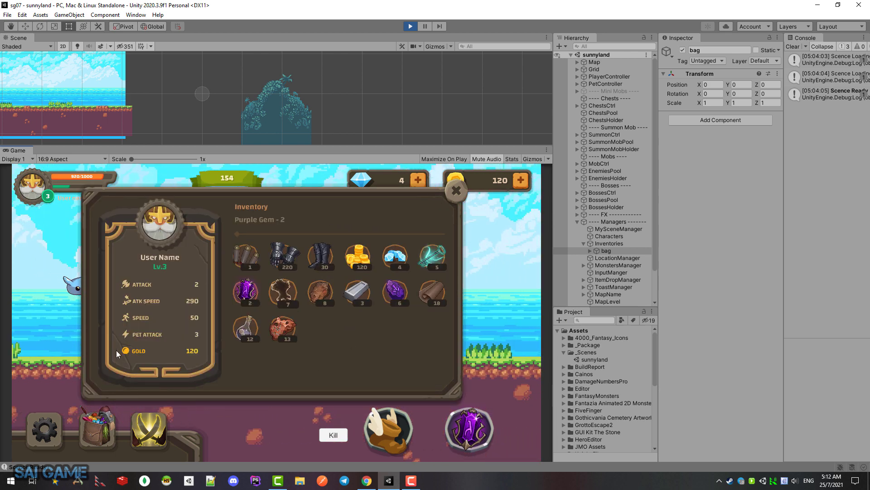
{"action": "left_click", "coordinate": [143, 426]}
{"action": "left_click", "coordinate": [143, 428]}
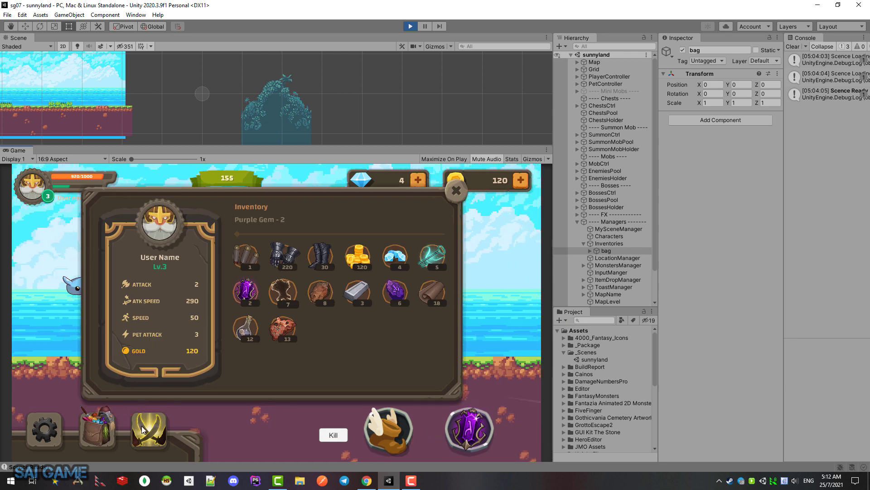
{"action": "left_click", "coordinate": [143, 428]}
{"action": "left_click", "coordinate": [132, 428]}
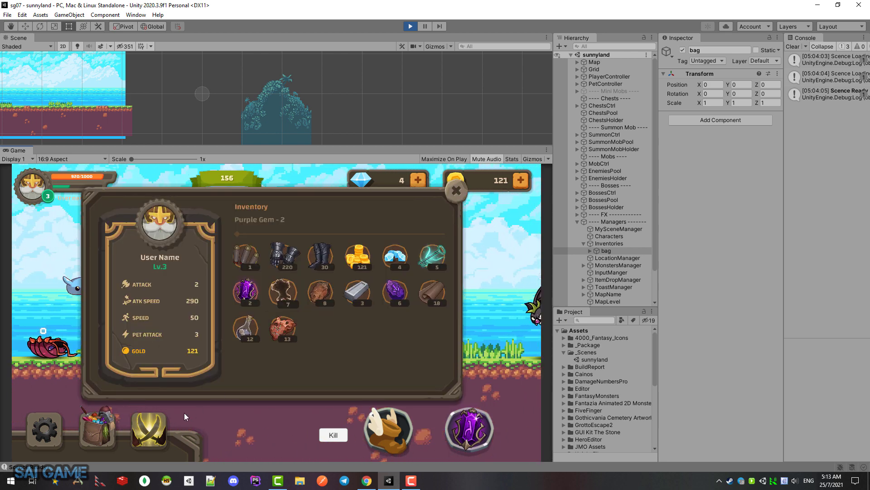